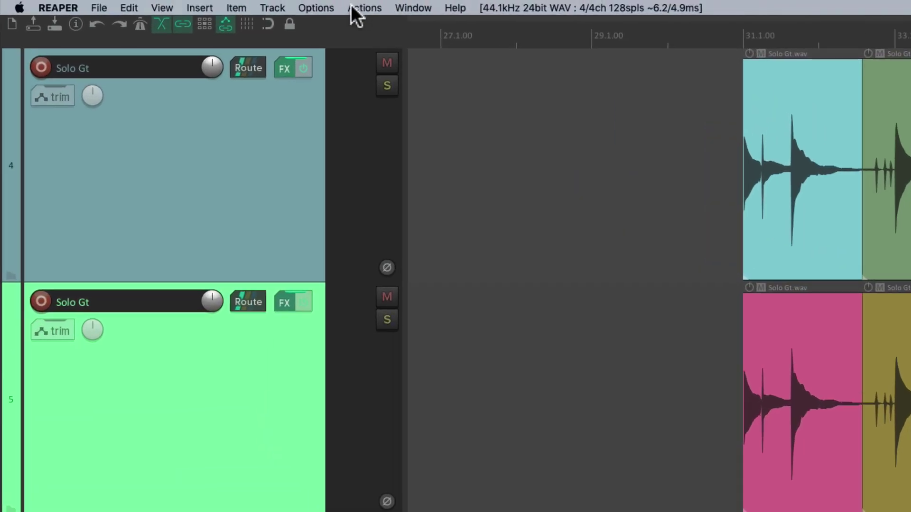
# - Open the Actions list filtered by 'theme' and select the theme tweak/configuration window action
pyautogui.click(236, 6)
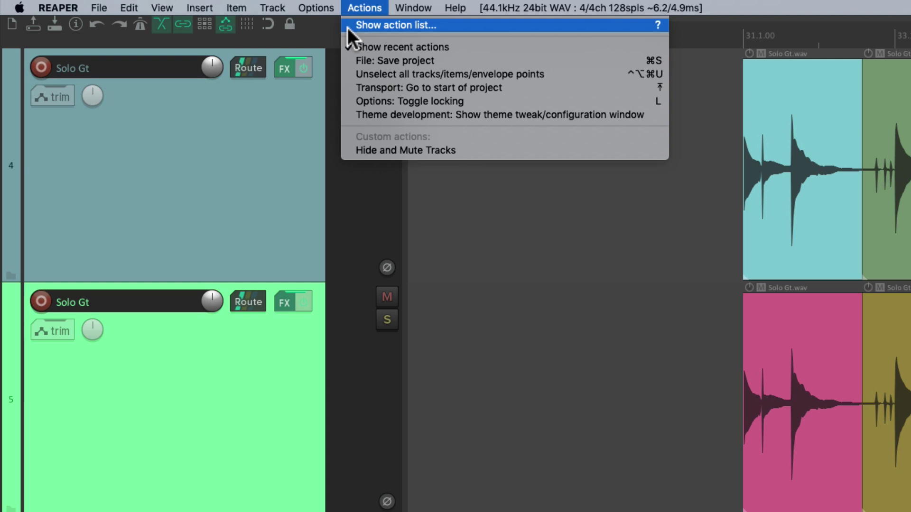
pyautogui.click(347, 27)
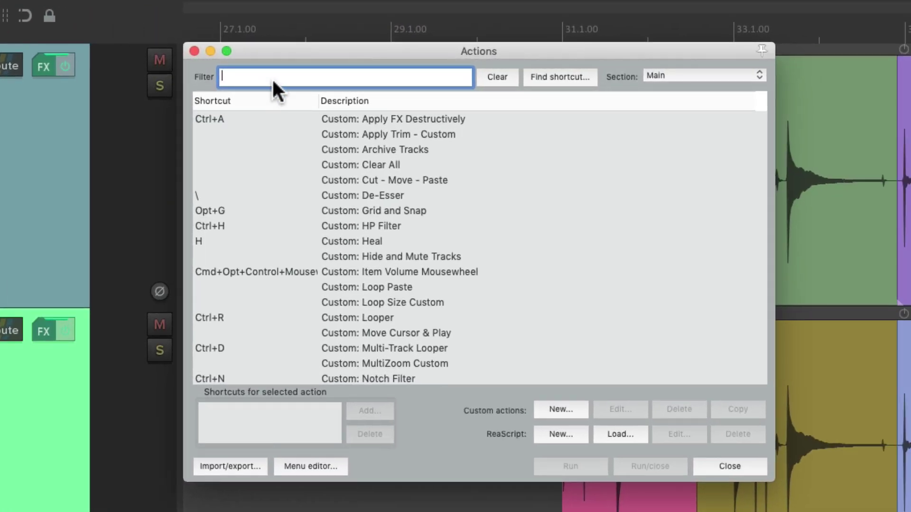
pyautogui.write('theme')
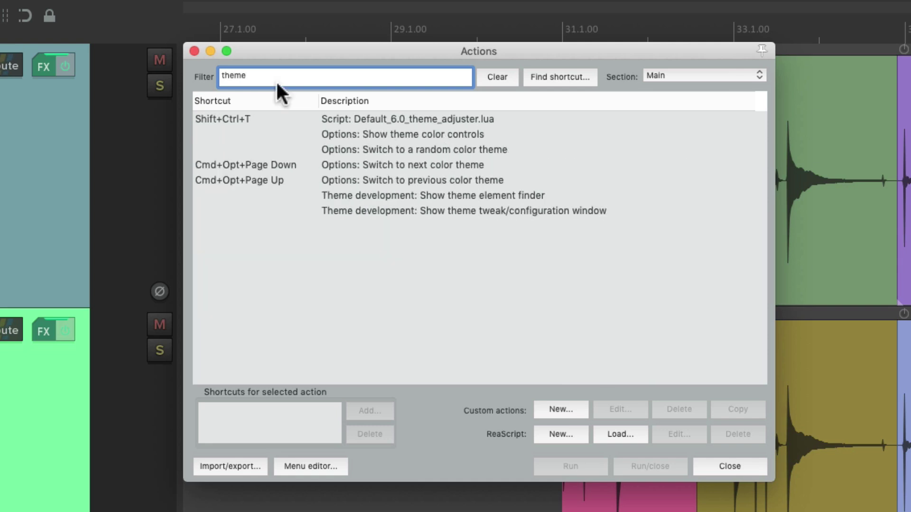
pyautogui.click(425, 211)
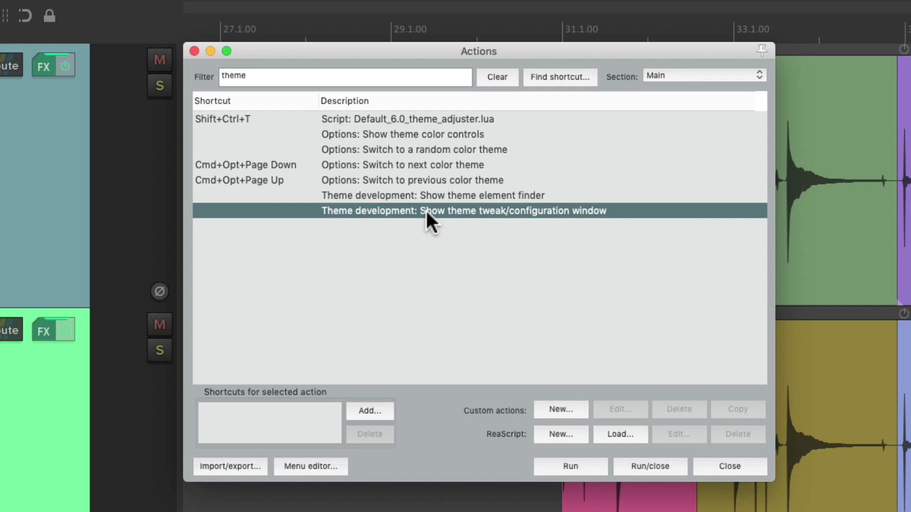
# - Run 'Show theme tweak/configuration window' and scroll through the Default_6.0 colour and font settings
pyautogui.doubleClick(426, 210)
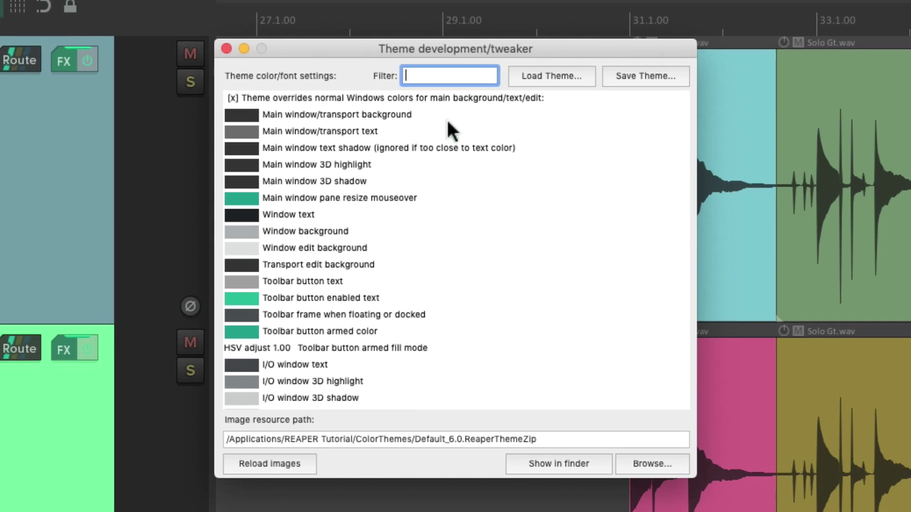
pyautogui.scroll(-15, 488, 212)
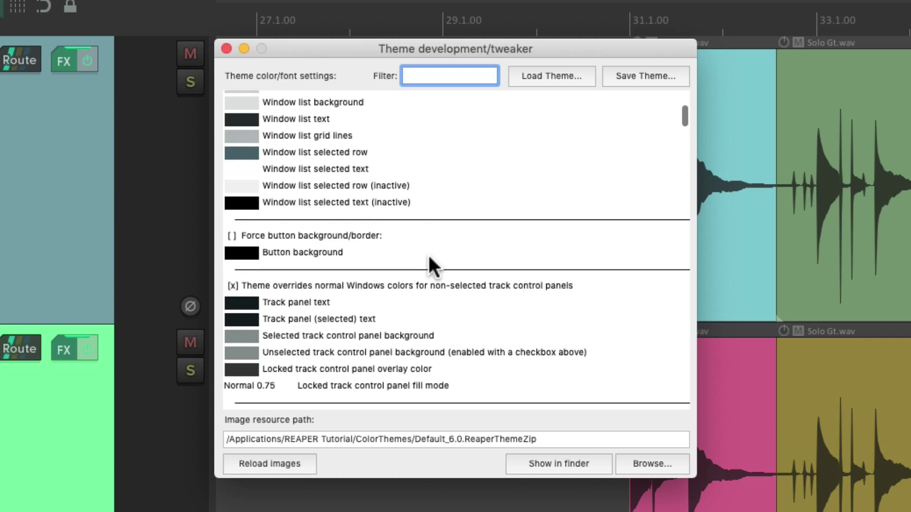
pyautogui.scroll(-15, 429, 260)
pyautogui.scroll(-15, 429, 264)
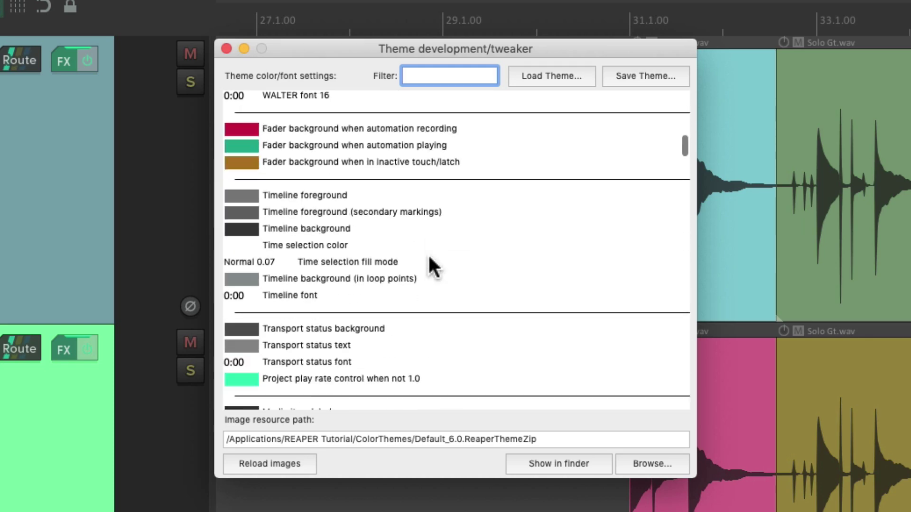
pyautogui.scroll(-10, 432, 266)
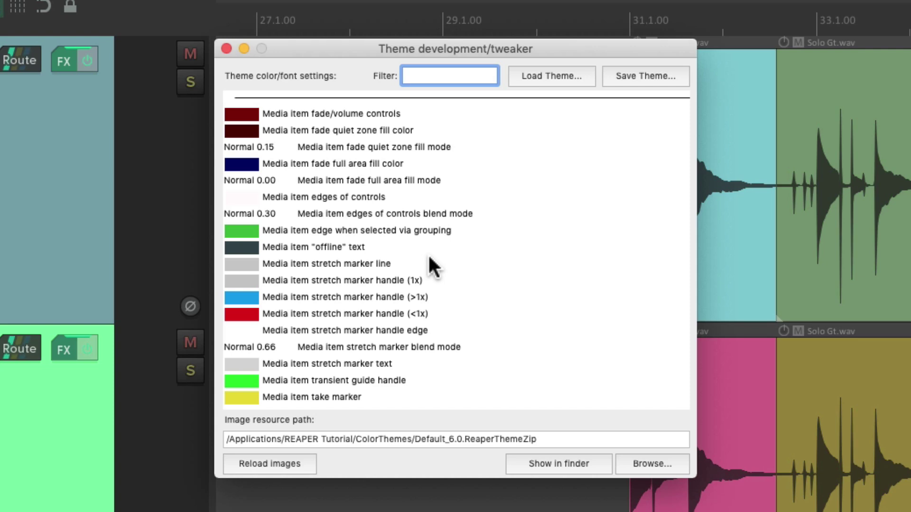
# - Close the tweaker and open Theme Adjuster / Color Controls from the Options > Themes menu
pyautogui.click(223, 48)
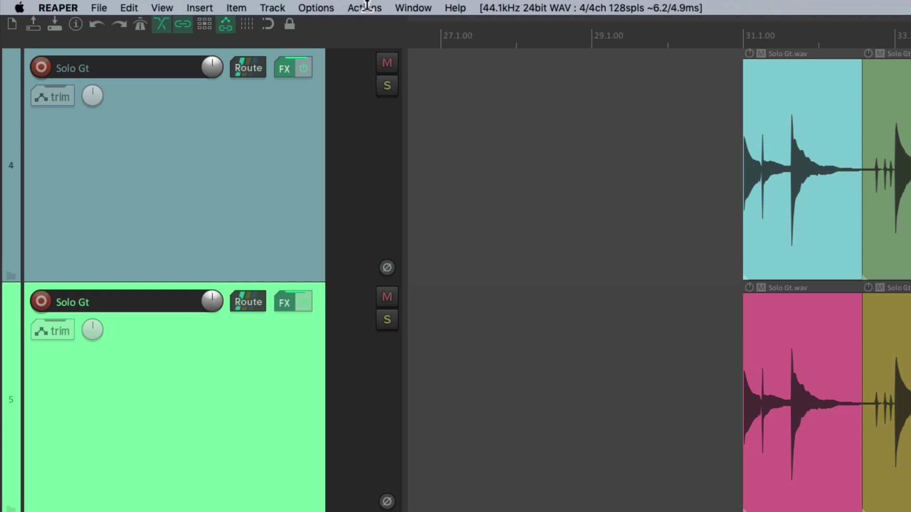
pyautogui.click(216, 6)
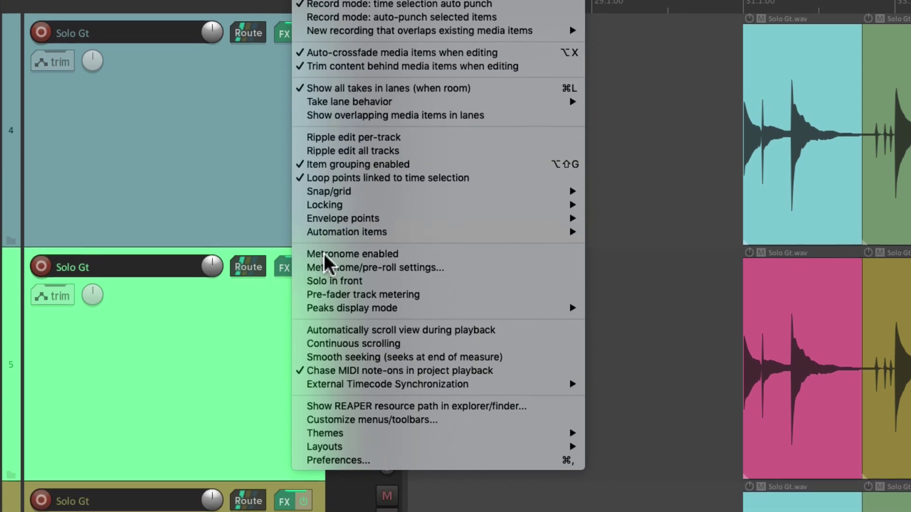
pyautogui.moveTo(304, 469)
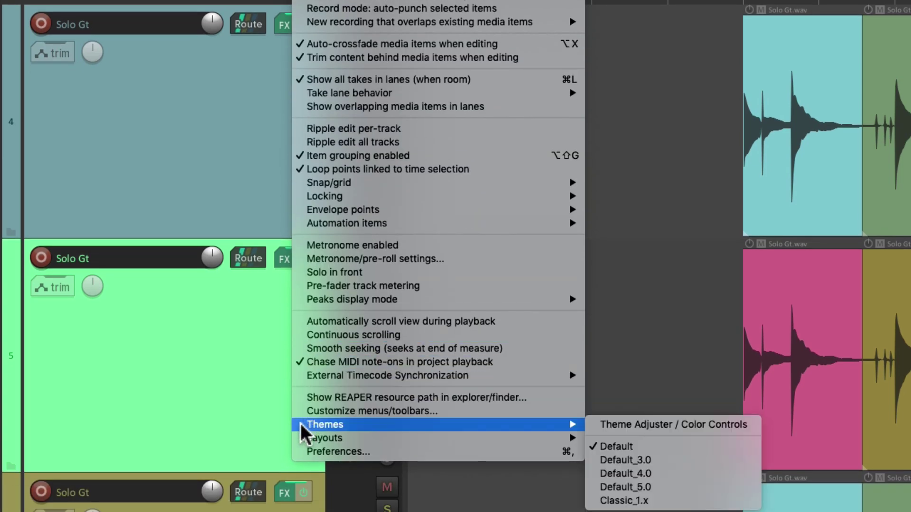
pyautogui.click(591, 428)
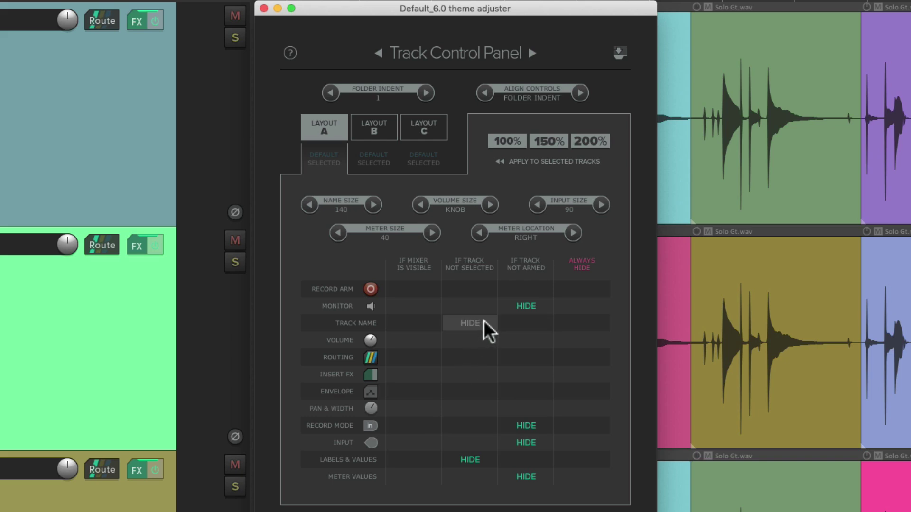
# - Page the theme adjuster forward to its Global Settings page
pyautogui.click(531, 53)
pyautogui.click(531, 53)
pyautogui.click(530, 53)
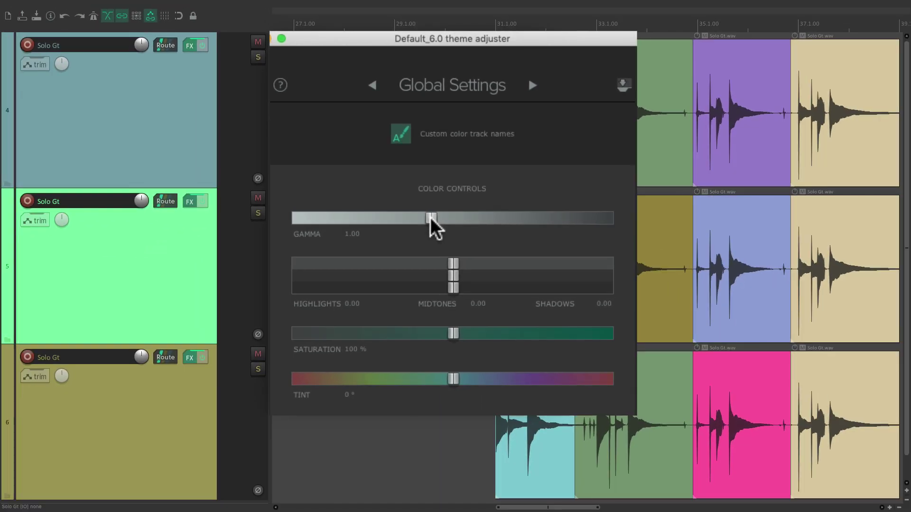
# - Raise the Gamma, lower it to about 0.77, then reset Gamma to 1.00
pyautogui.moveTo(438, 217); pyautogui.dragTo(446, 218)
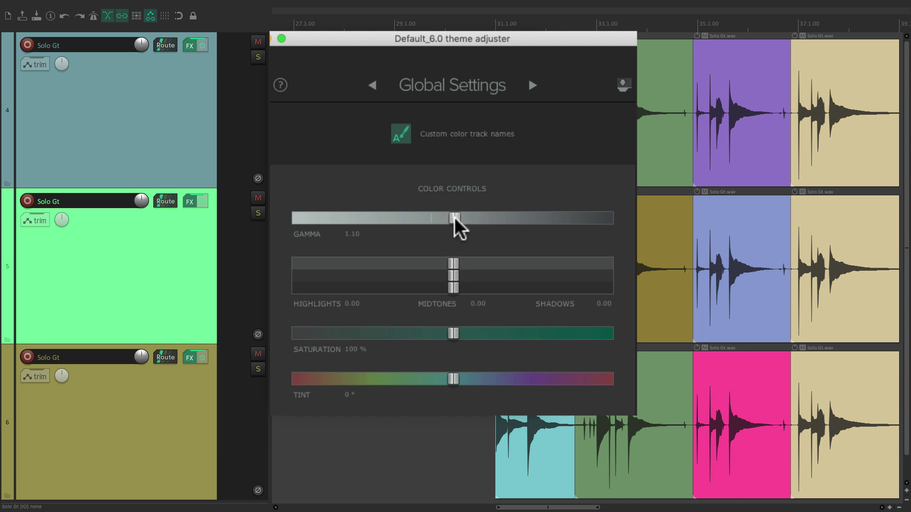
pyautogui.moveTo(455, 218); pyautogui.dragTo(516, 218)
pyautogui.moveTo(435, 218); pyautogui.dragTo(329, 216)
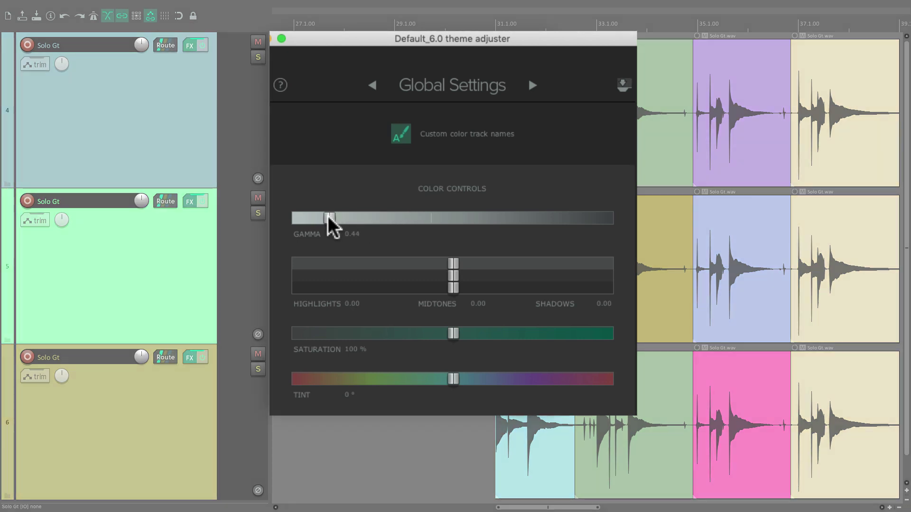
pyautogui.doubleClick(328, 217)
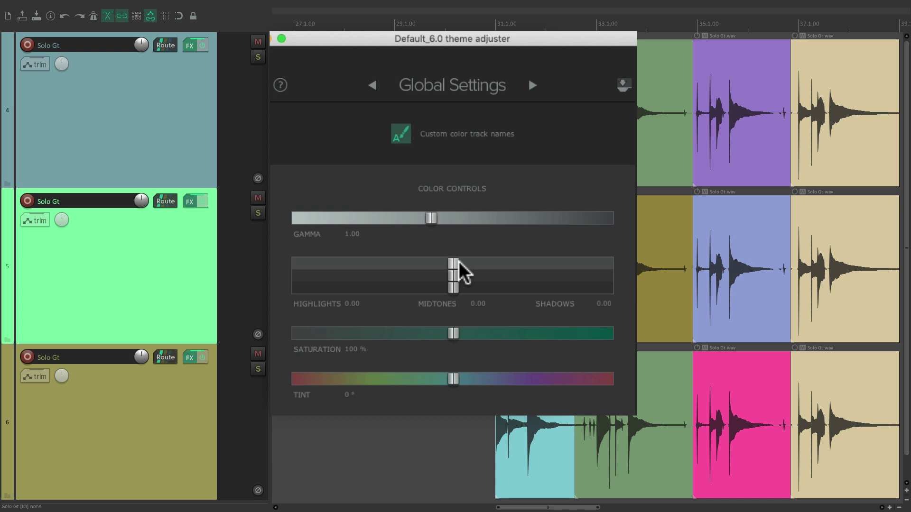
# - Raise and lower Highlights, reset it to 0.00, then drag Midtones down to darken colours
pyautogui.moveTo(453, 264); pyautogui.dragTo(559, 260)
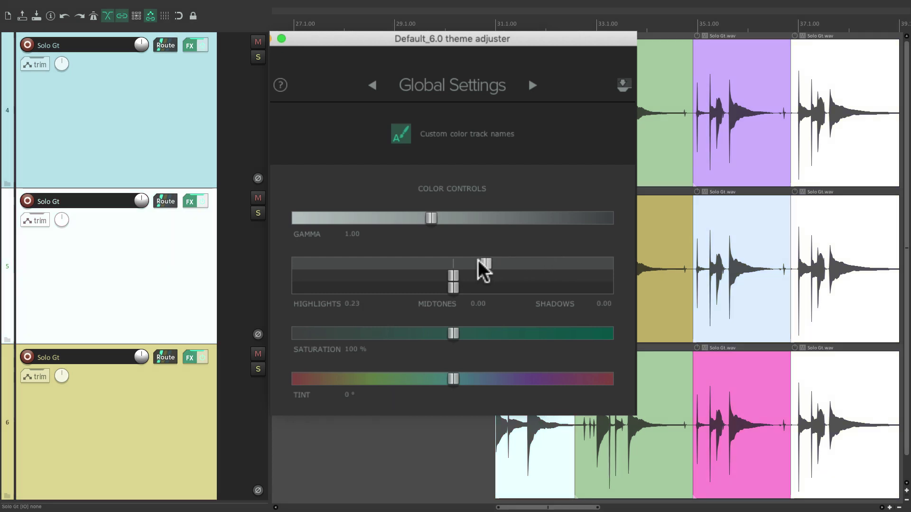
pyautogui.moveTo(478, 260); pyautogui.dragTo(354, 261)
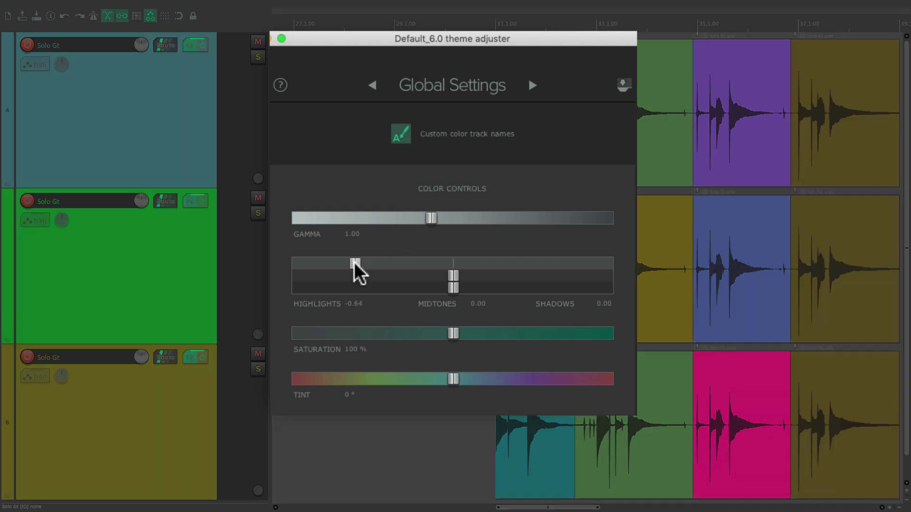
pyautogui.doubleClick(356, 258)
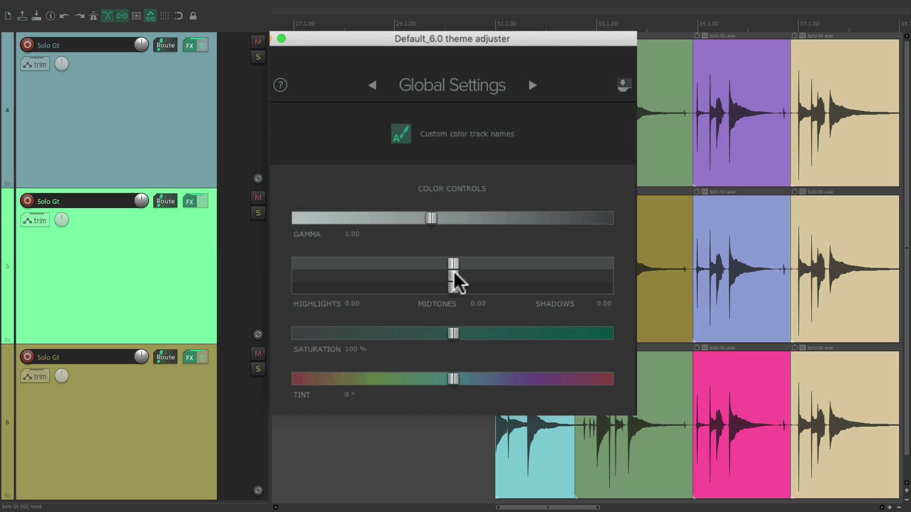
pyautogui.moveTo(454, 273); pyautogui.dragTo(382, 275)
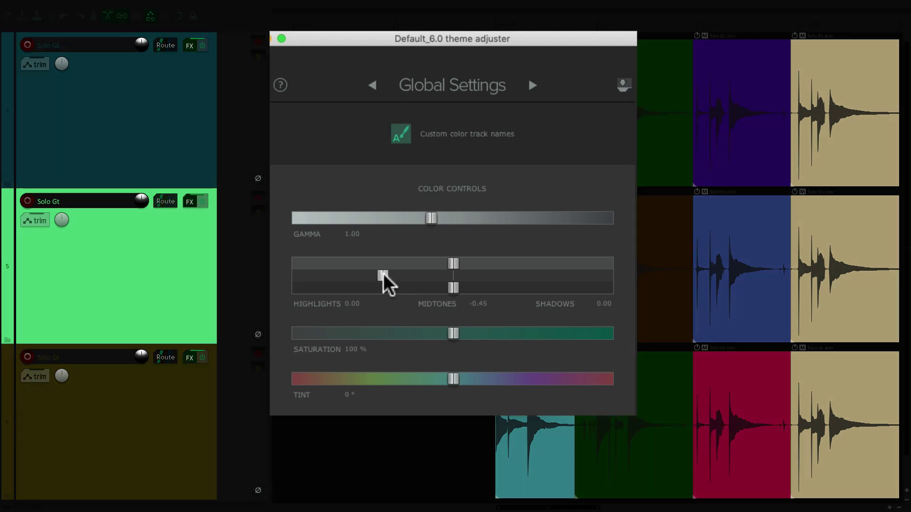
# - Reset Midtones to 0.00, test and reset Shadows, then push Saturation up and down
pyautogui.doubleClick(383, 275)
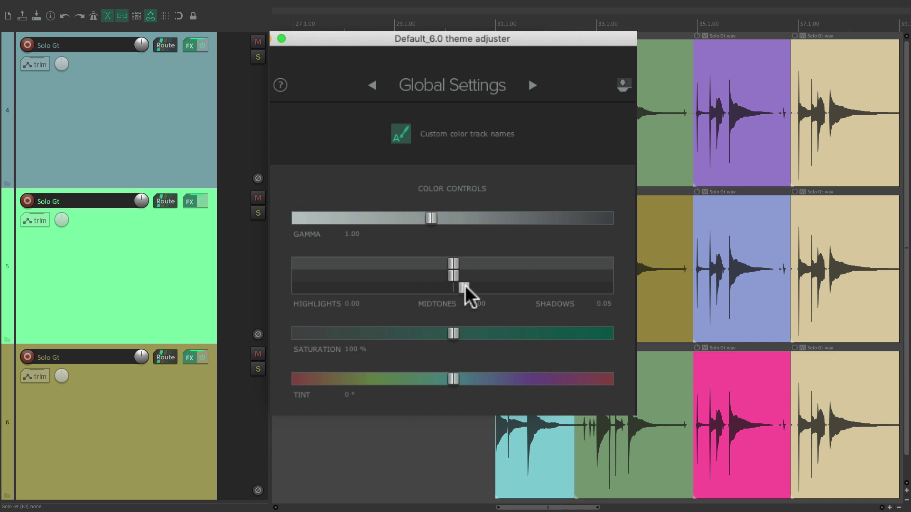
pyautogui.moveTo(465, 286); pyautogui.dragTo(539, 284)
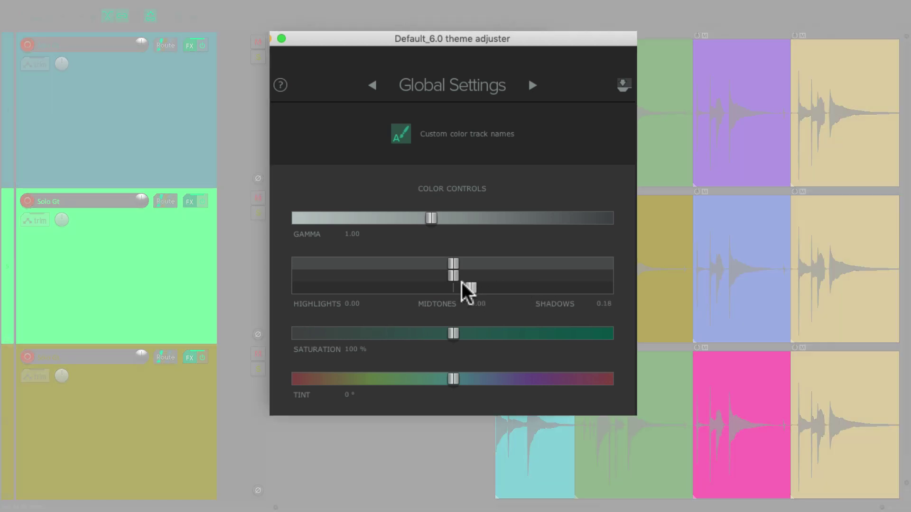
pyautogui.moveTo(462, 283); pyautogui.dragTo(354, 287)
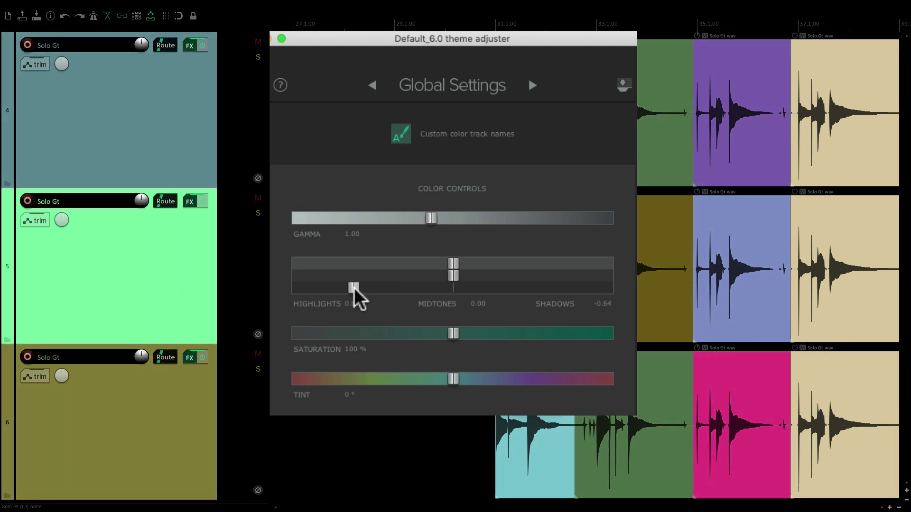
pyautogui.doubleClick(354, 287)
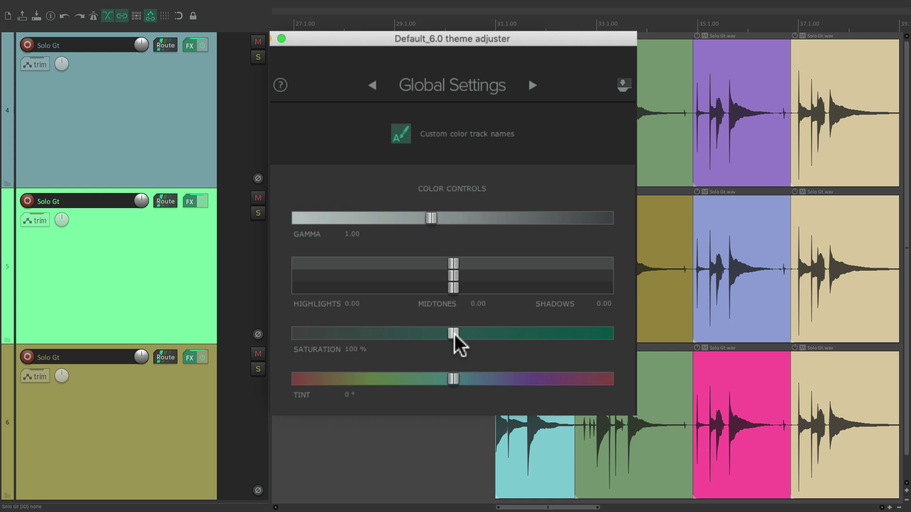
pyautogui.moveTo(456, 335)
pyautogui.mouseDown()
pyautogui.moveTo(543, 329)
pyautogui.moveTo(440, 330)
pyautogui.mouseUp()
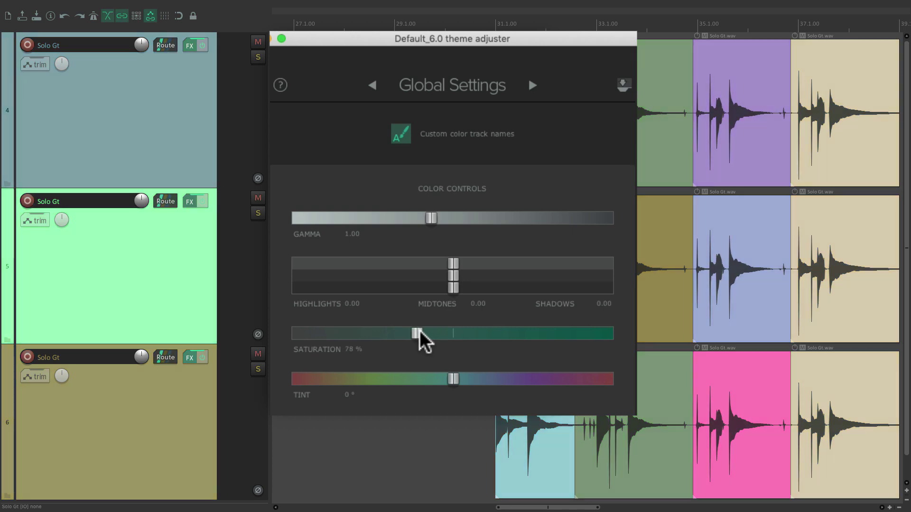
pyautogui.moveTo(420, 331); pyautogui.dragTo(296, 332)
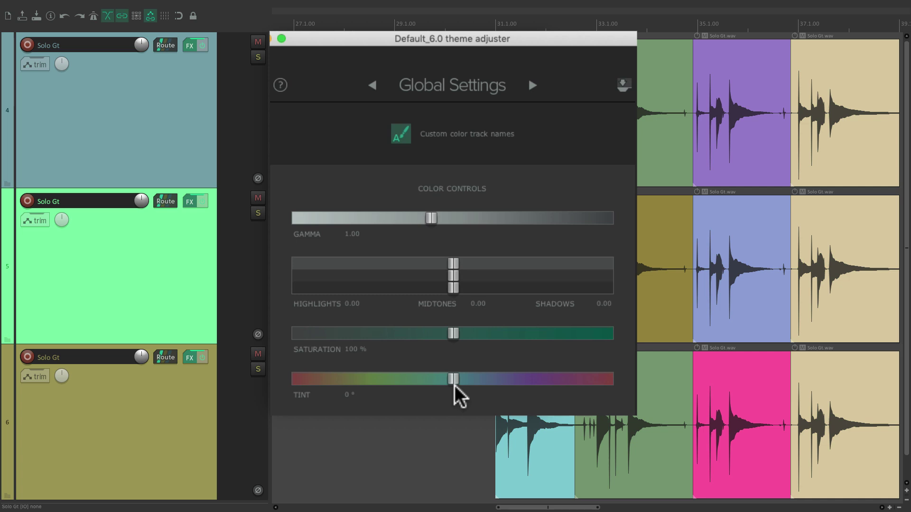
pyautogui.moveTo(472, 379); pyautogui.dragTo(338, 374)
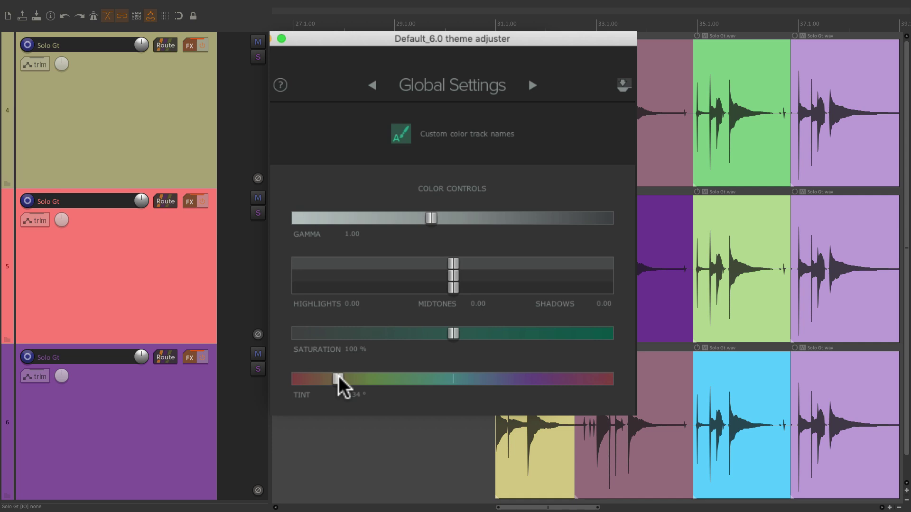
pyautogui.doubleClick(338, 377)
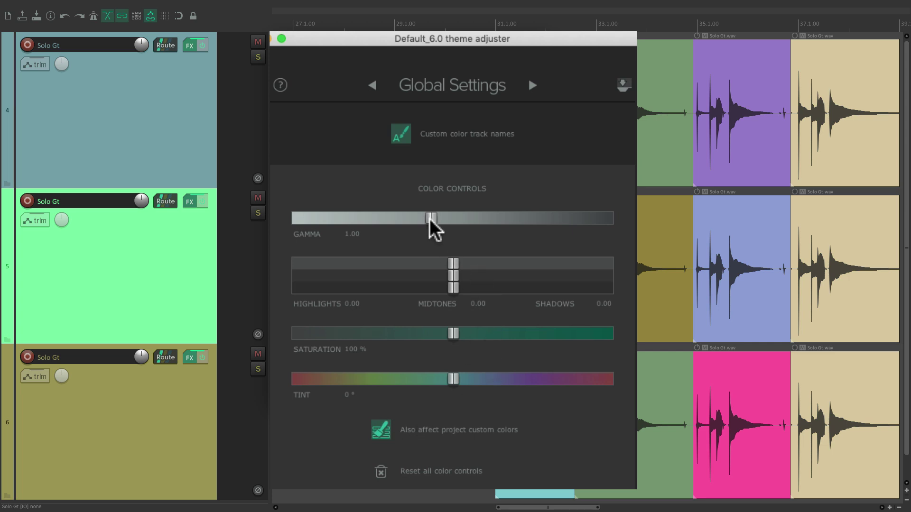
# - Raise gamma, lower highlights, raise midtones and saturation, darken shadows, and shift tint to about -31°
pyautogui.moveTo(429, 218); pyautogui.dragTo(455, 218)
pyautogui.moveTo(454, 263); pyautogui.dragTo(432, 287)
pyautogui.moveTo(453, 334); pyautogui.dragTo(470, 333)
pyautogui.moveTo(453, 379); pyautogui.dragTo(427, 378)
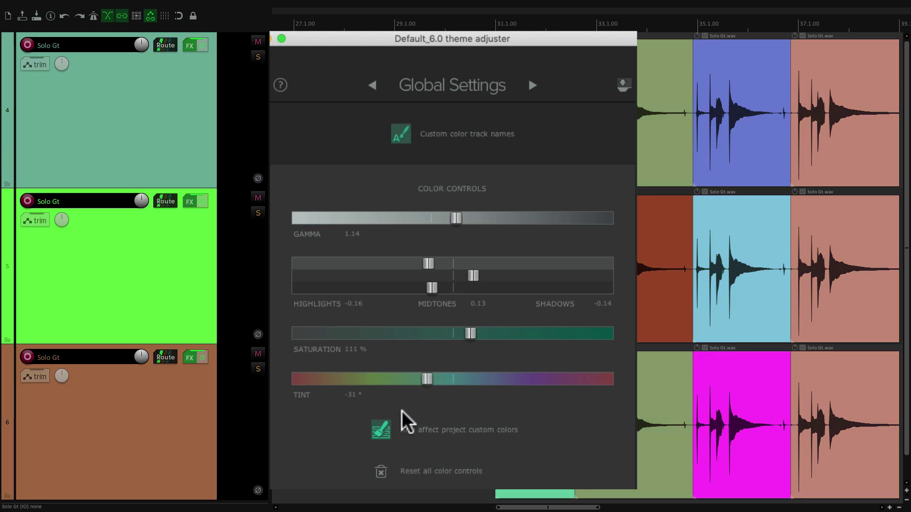
# - Toggle 'Also affect project custom colors' off and on, then reset all color controls
pyautogui.click(382, 431)
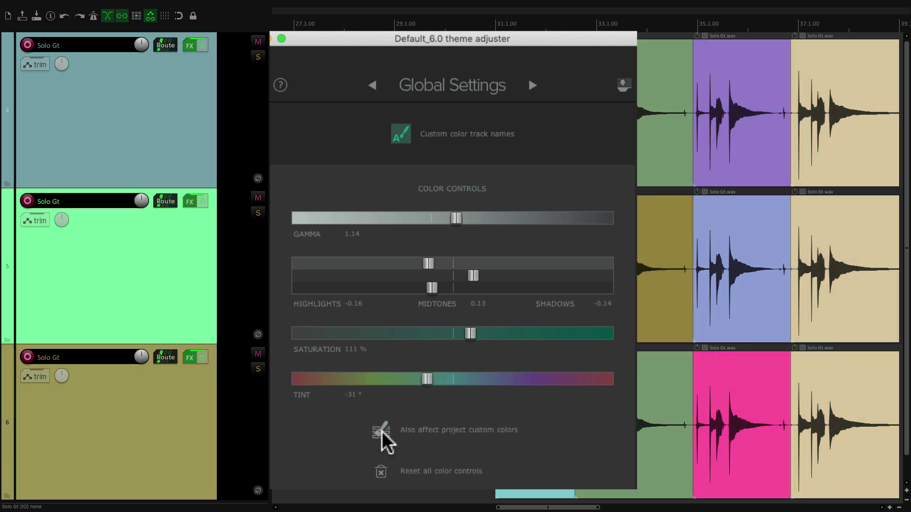
pyautogui.click(381, 430)
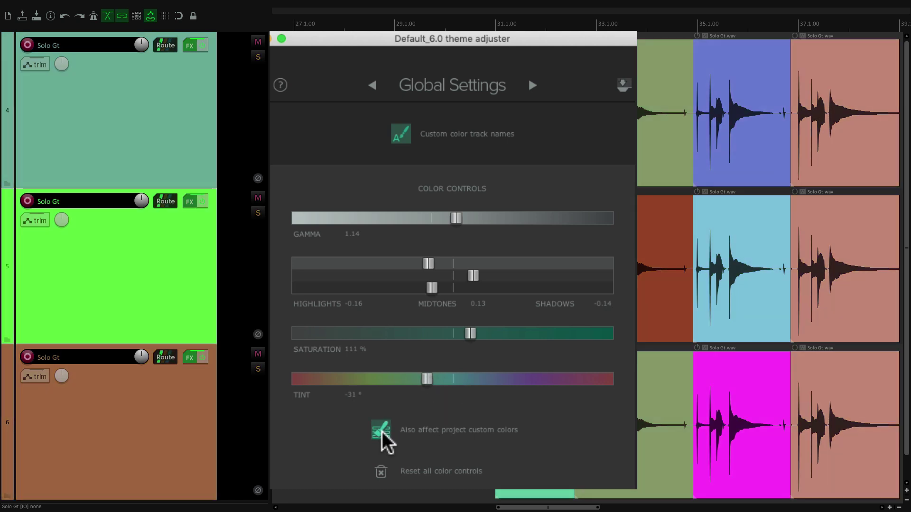
pyautogui.click(382, 472)
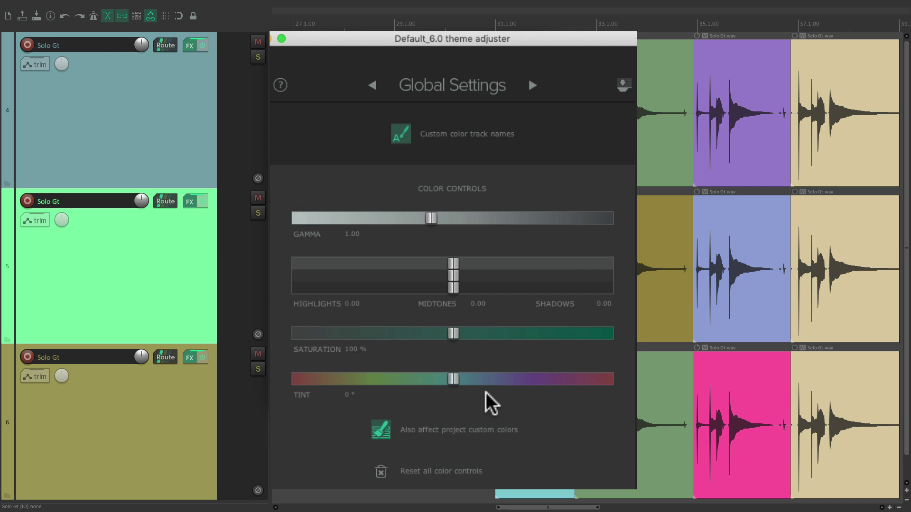
# - Close the theme adjuster and switch to the Default_5.0 theme
pyautogui.click(272, 38)
pyautogui.moveTo(256, 3)
pyautogui.click(316, 8)
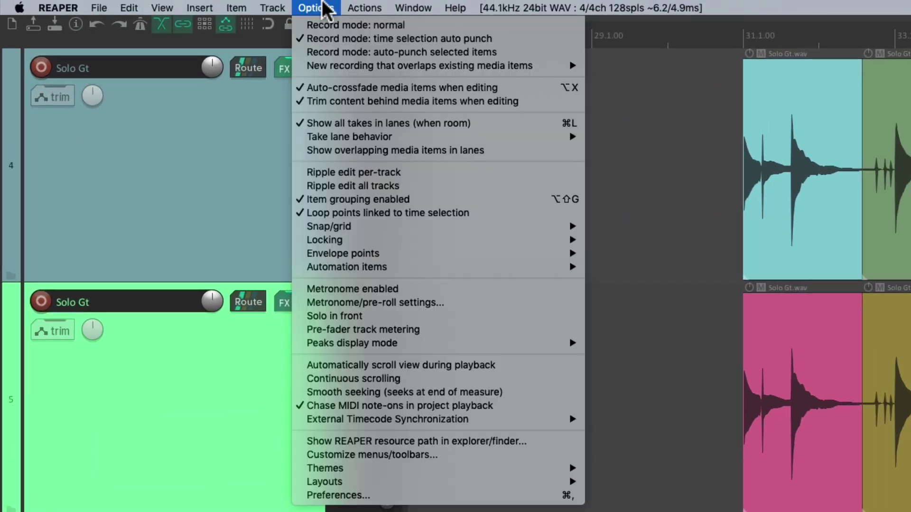
pyautogui.moveTo(355, 469)
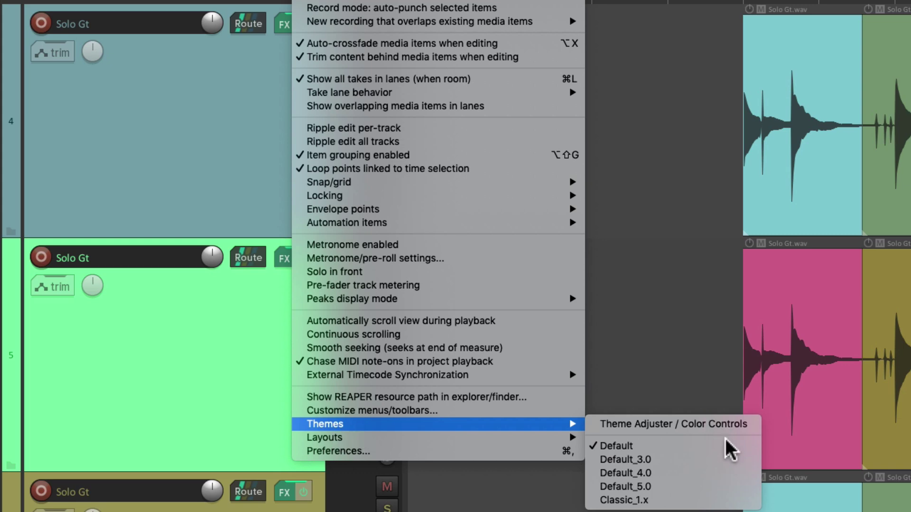
pyautogui.click(702, 487)
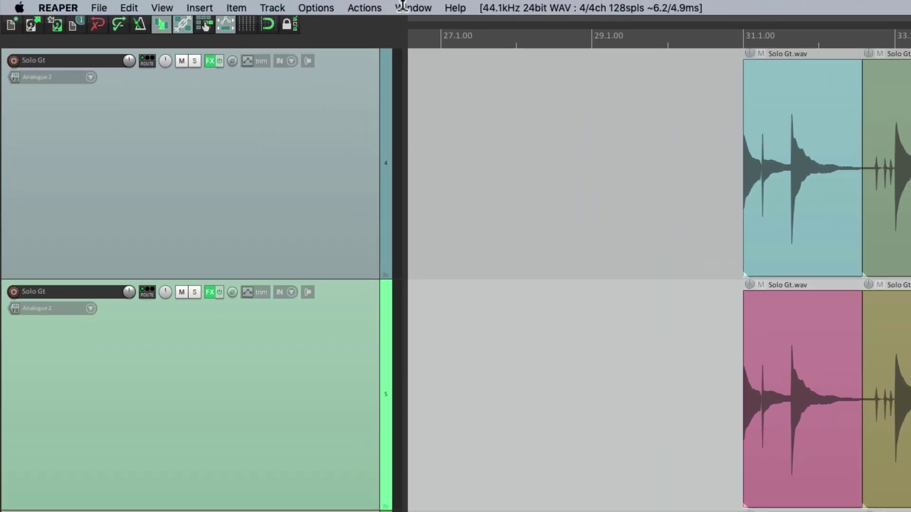
# - Open Theme Adjuster / Color Controls for the Default_5.0 theme
pyautogui.click(327, 10)
pyautogui.moveTo(316, 466)
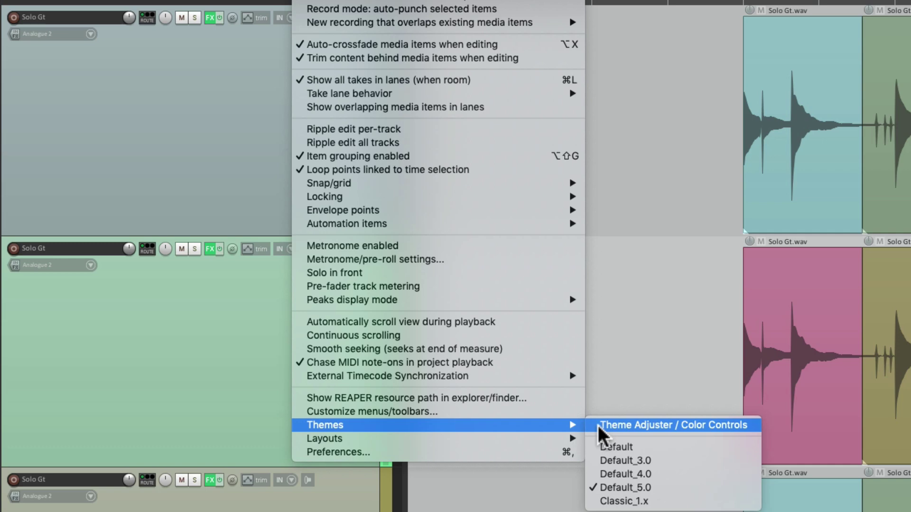
pyautogui.click(679, 426)
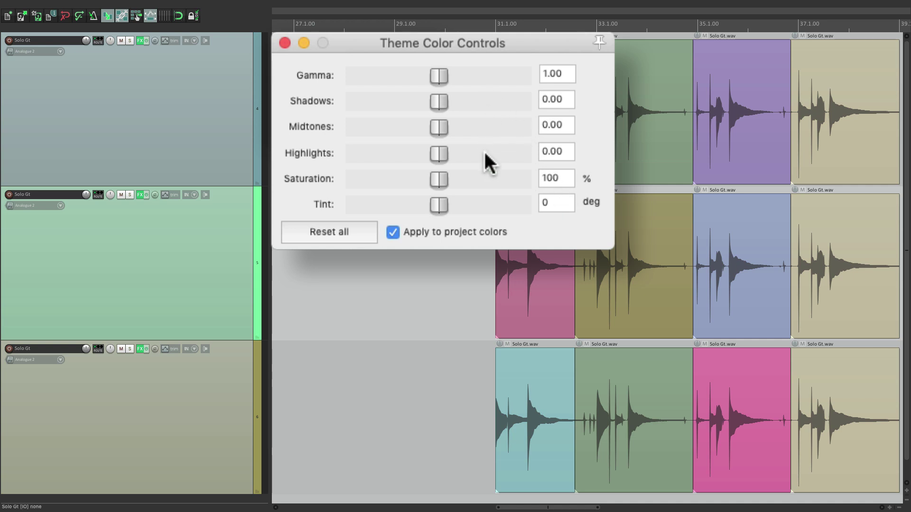
pyautogui.moveTo(440, 76); pyautogui.dragTo(454, 122)
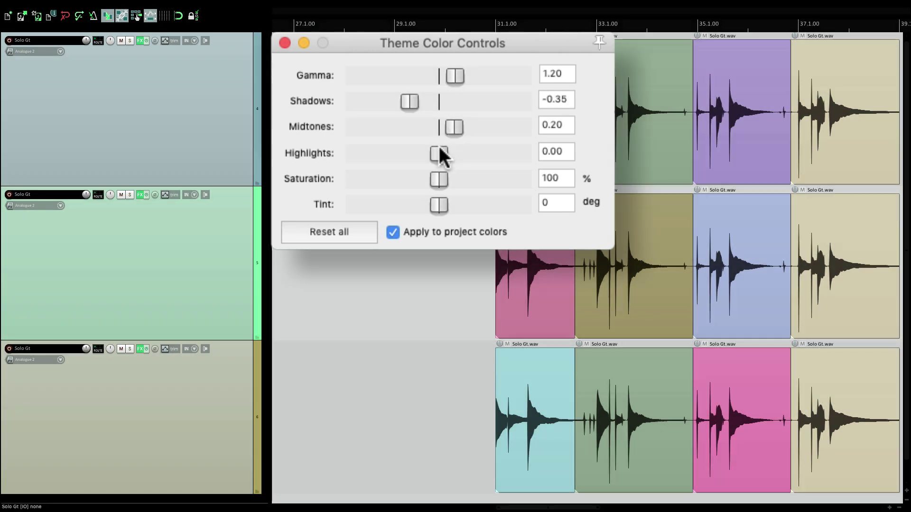
pyautogui.moveTo(439, 153); pyautogui.dragTo(398, 205)
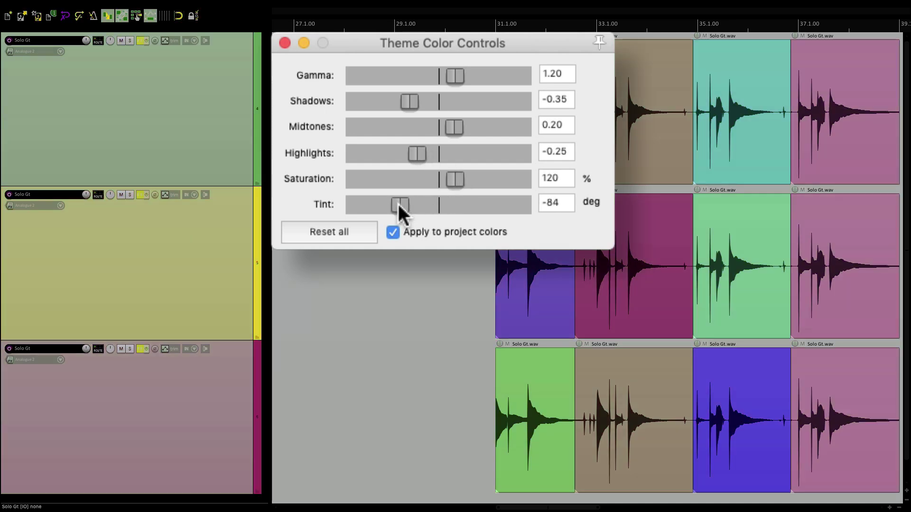
pyautogui.click(349, 231)
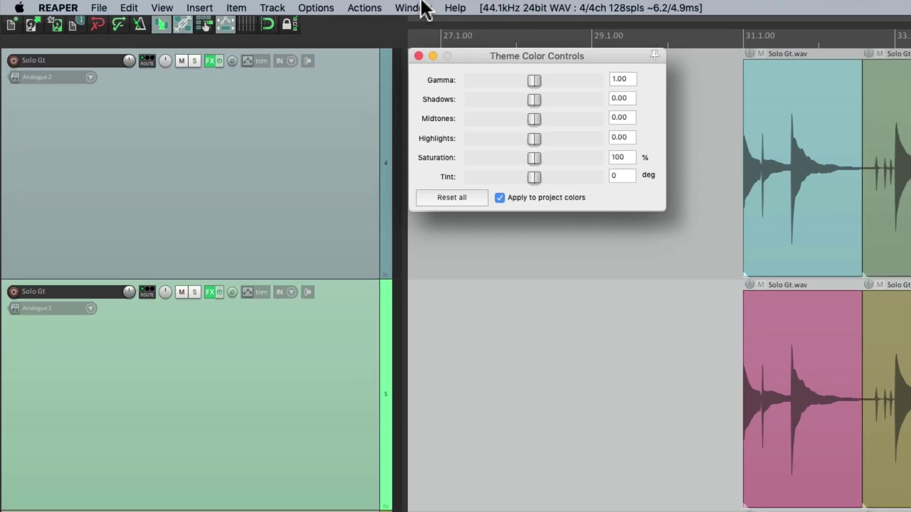
# - Switch back to the Default theme, try gamma 1.11, saturation 118%, tint -38°, then reset all
pyautogui.click(317, 8)
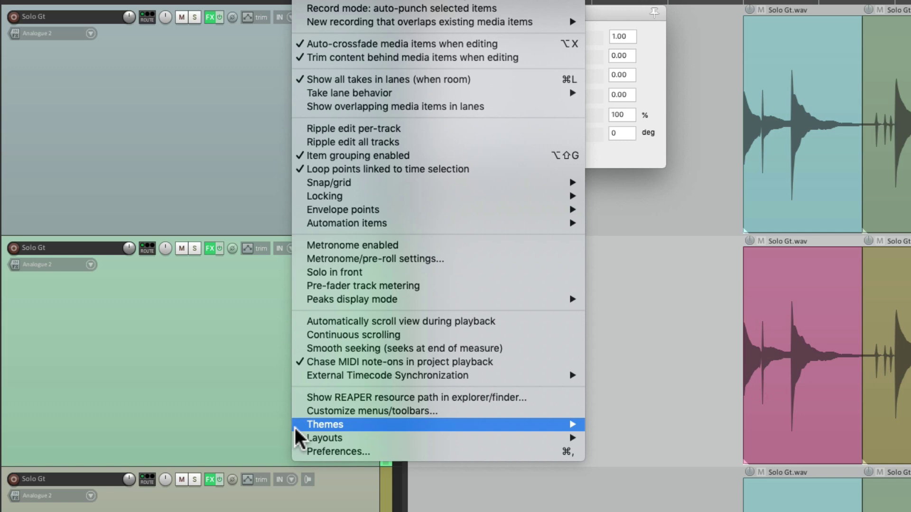
pyautogui.moveTo(306, 469)
pyautogui.click(640, 447)
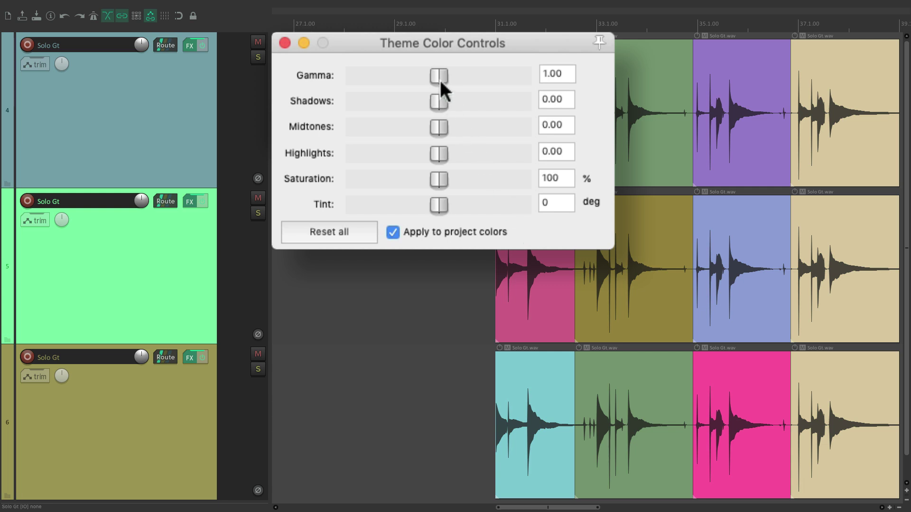
pyautogui.moveTo(443, 78); pyautogui.dragTo(423, 202)
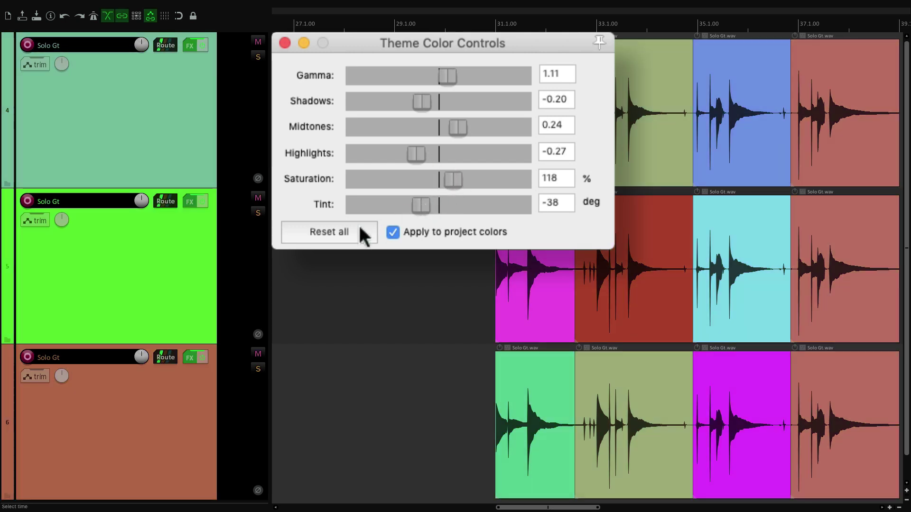
pyautogui.click(362, 234)
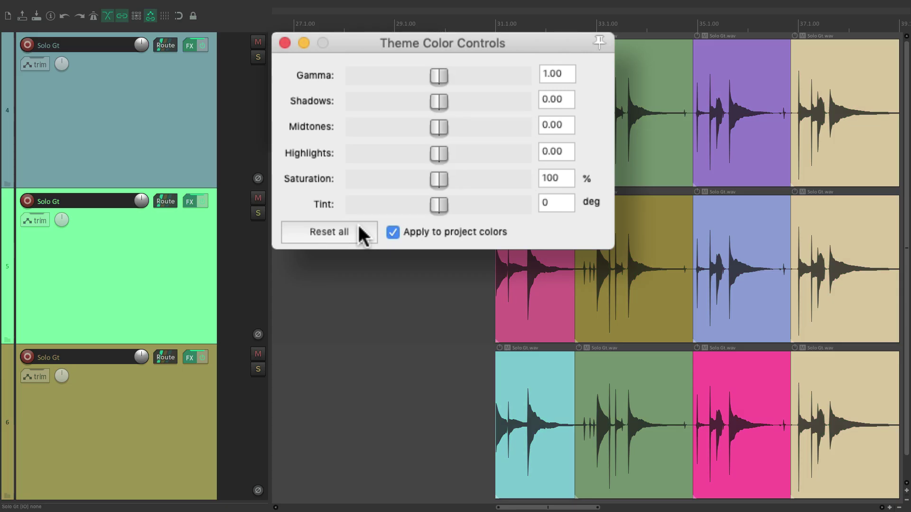